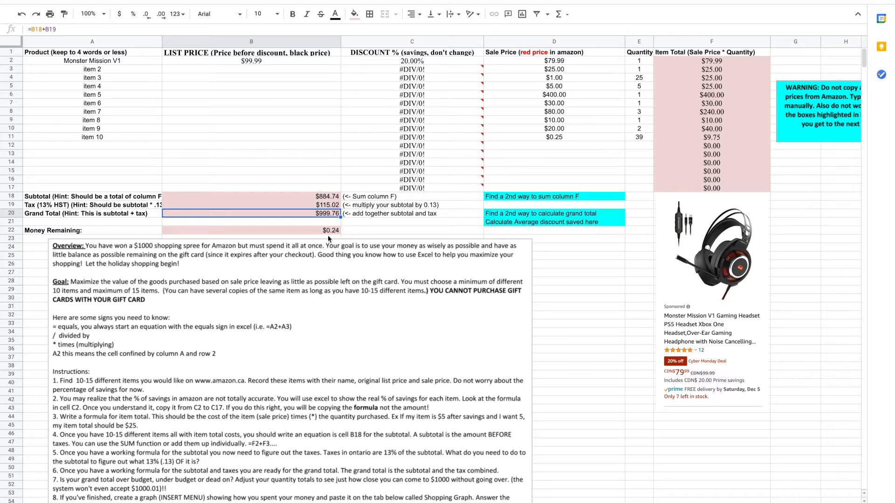
Inspect the formulas in the Money Remaining and Grand Total cells
left_click(309, 230)
left_click(303, 214)
left_click(309, 231)
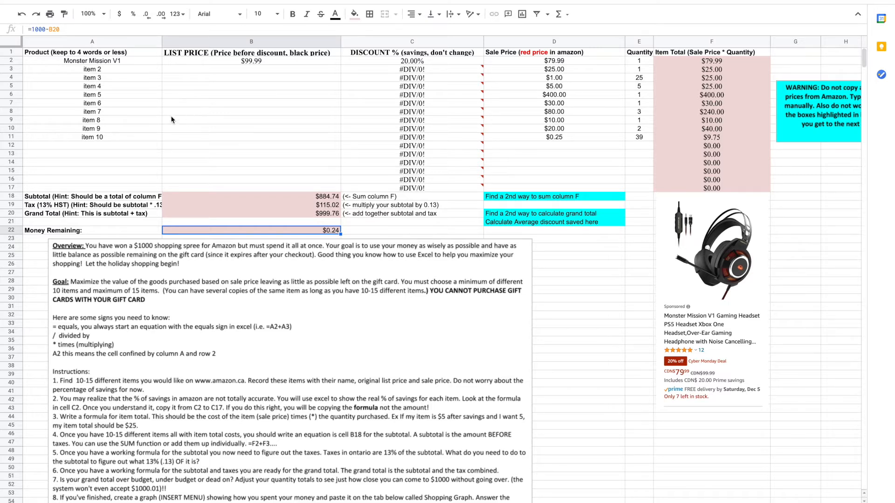
Select the product names A2:A11 together with the item totals F2:F11 and insert a chart from them
left_click(52, 62)
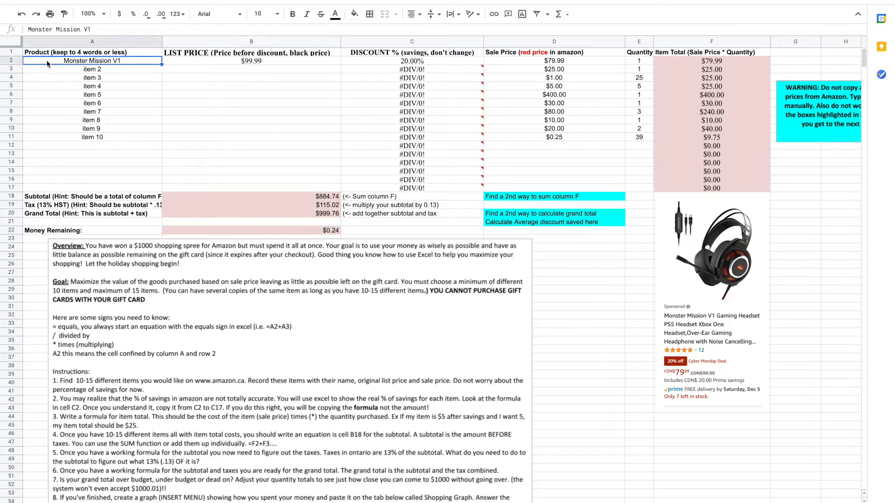
left_click_drag(46, 61, 49, 137)
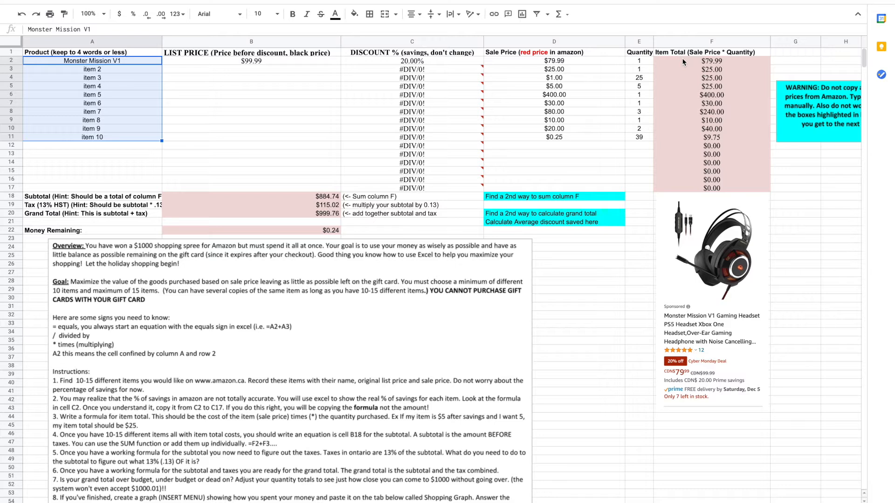
left_click_drag(682, 61, 681, 136)
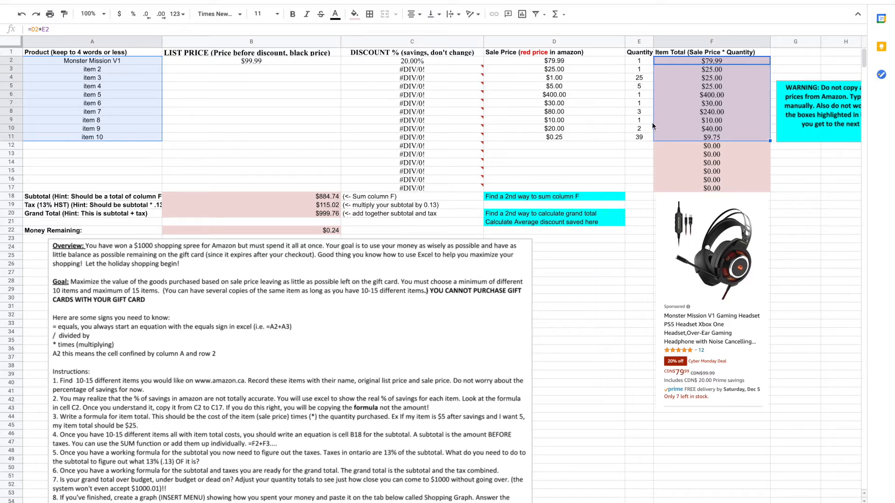
left_click(100, 2)
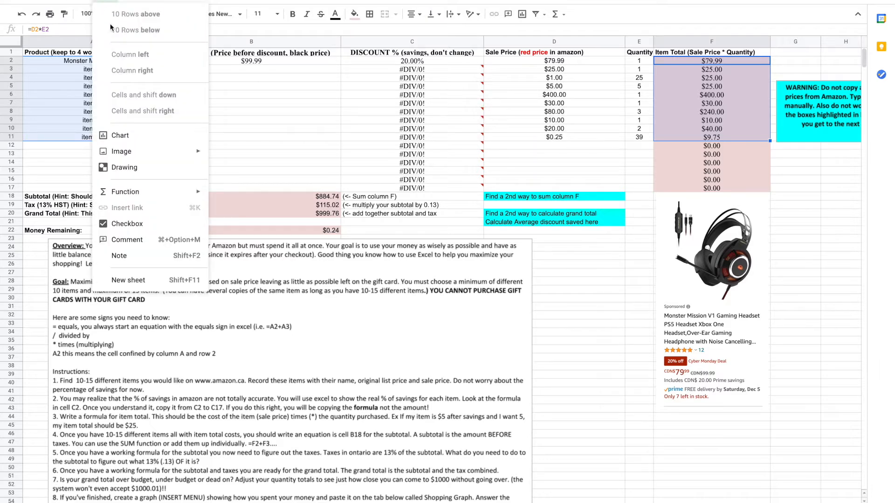
left_click(149, 135)
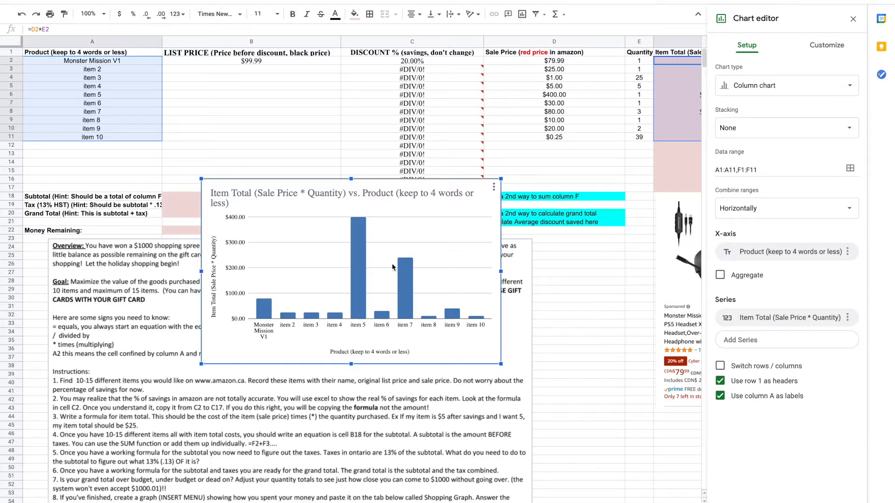
Change the chart type to a pie chart and open its chart and axis title settings
left_click(849, 88)
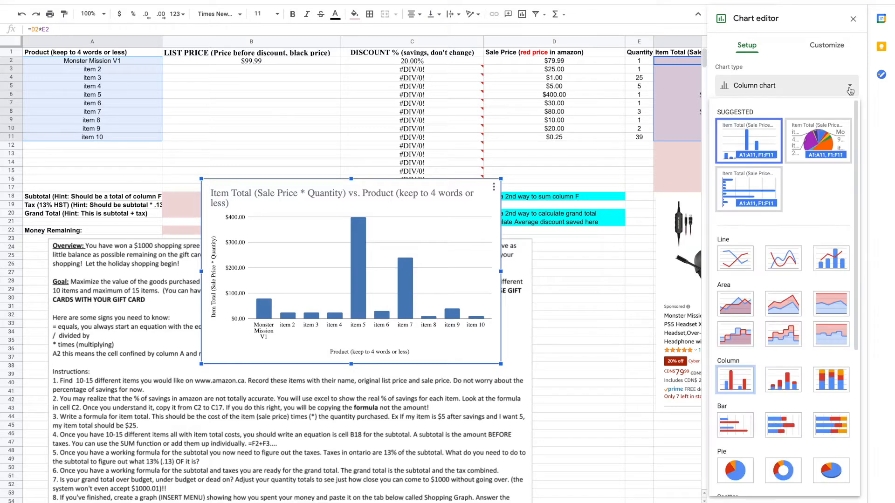
left_click(730, 472)
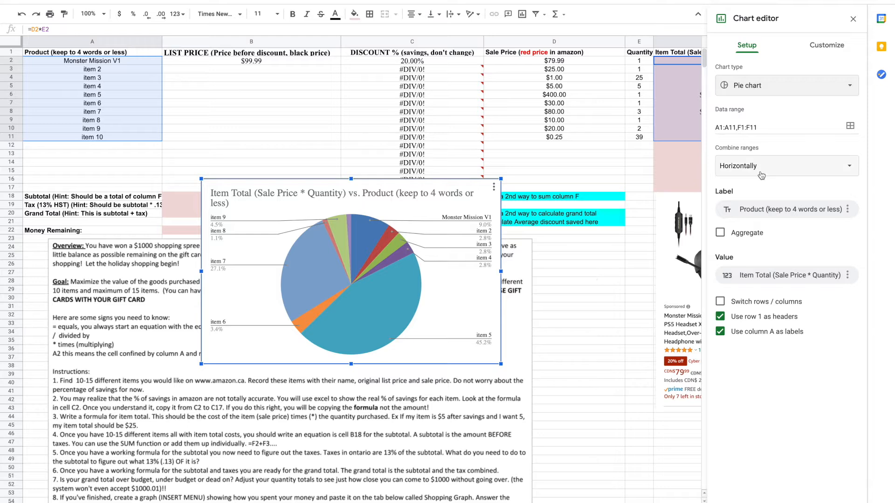
left_click(827, 53)
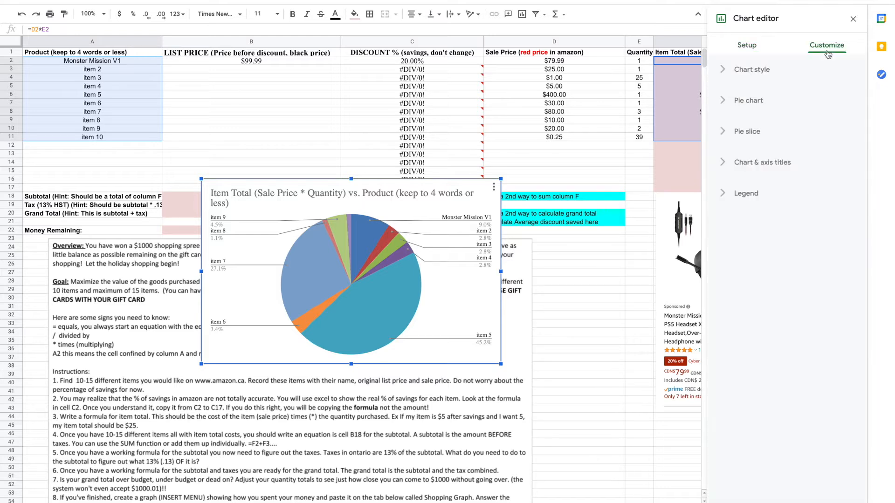
left_click(744, 170)
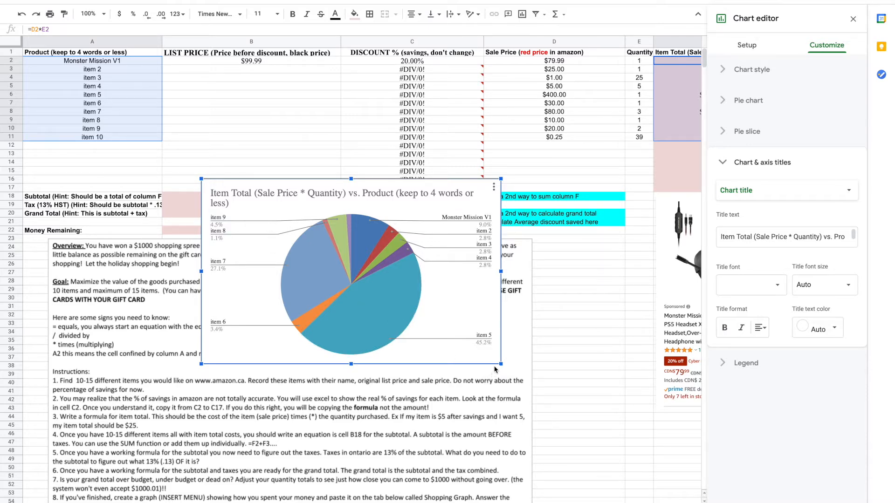
Enlarge the pie chart by its corner and close the chart editor
left_click_drag(500, 364, 544, 406)
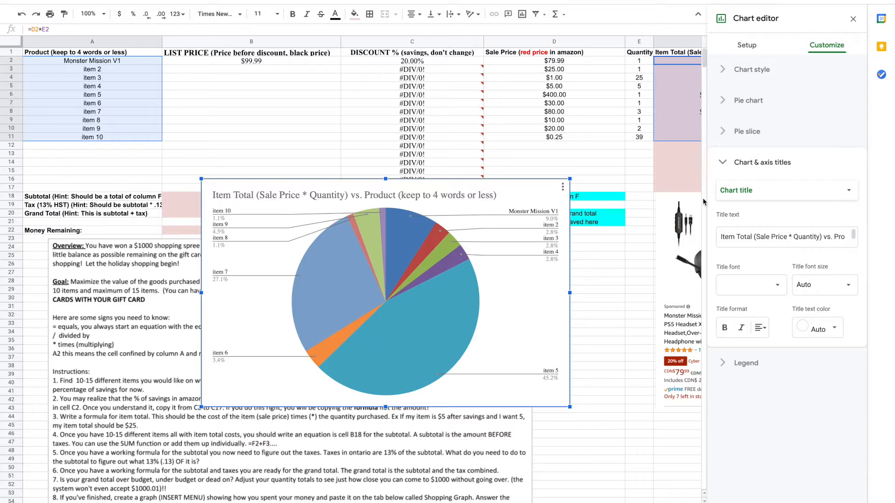
left_click(747, 46)
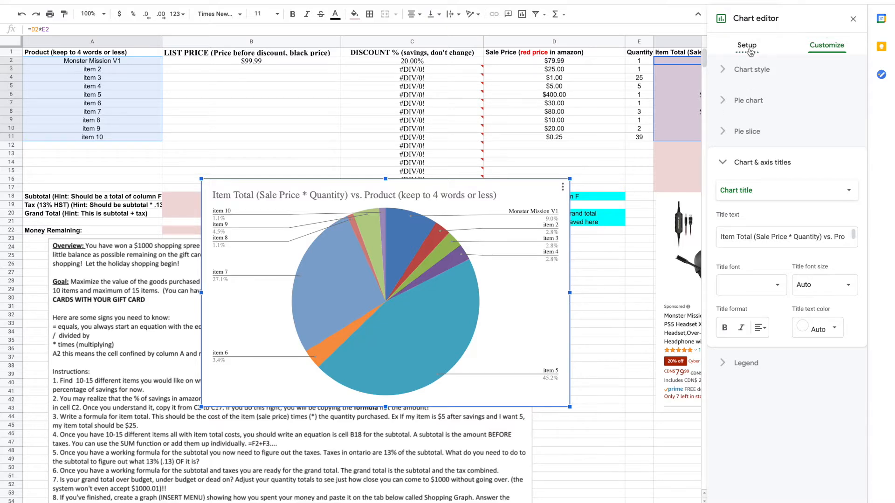
left_click(853, 18)
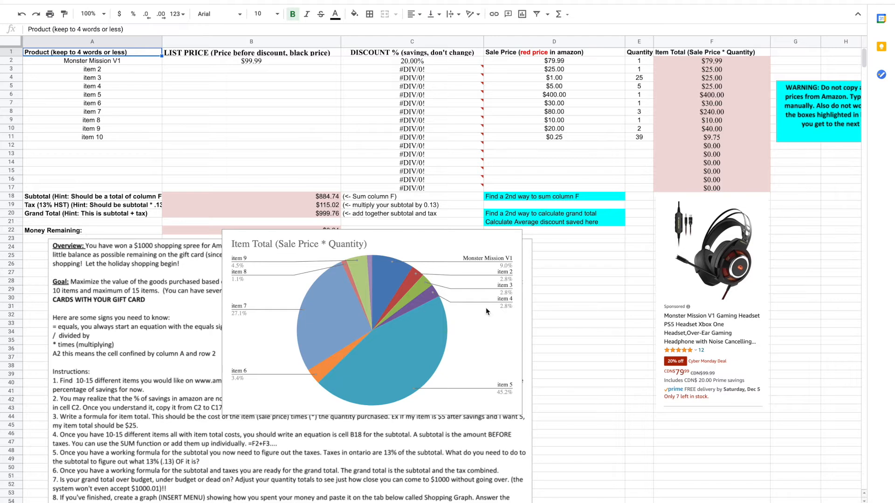
Copy the pie chart from its chart options
left_click(505, 241)
left_click(515, 238)
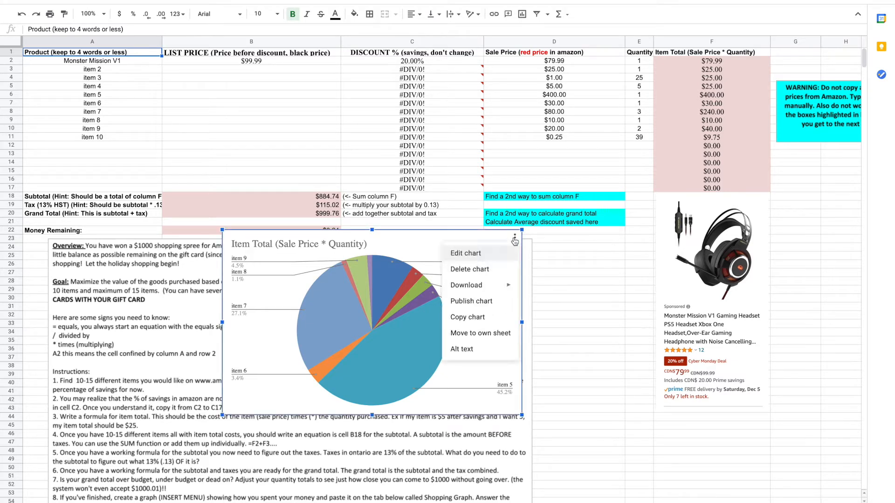
mouse_move(485, 287)
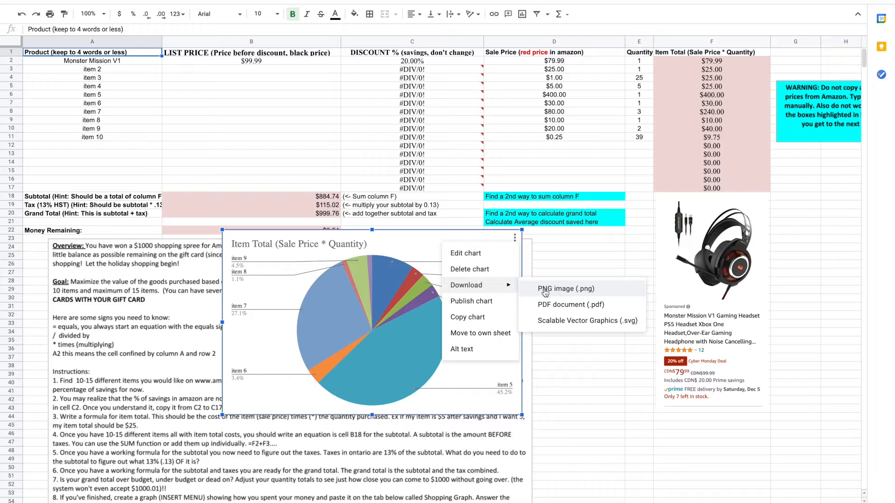
left_click(467, 317)
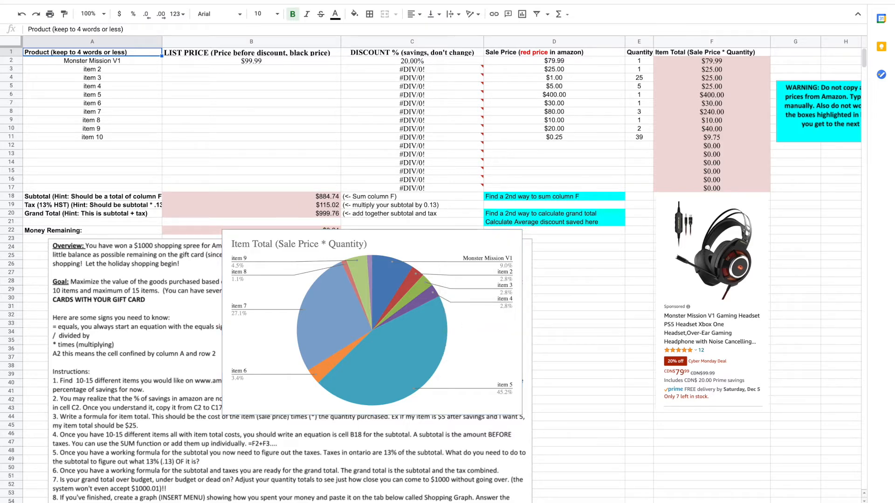
Paste the chart into the Shopping Graph sheet, move it below the instructions box and enlarge it to about column M
left_click(186, 502)
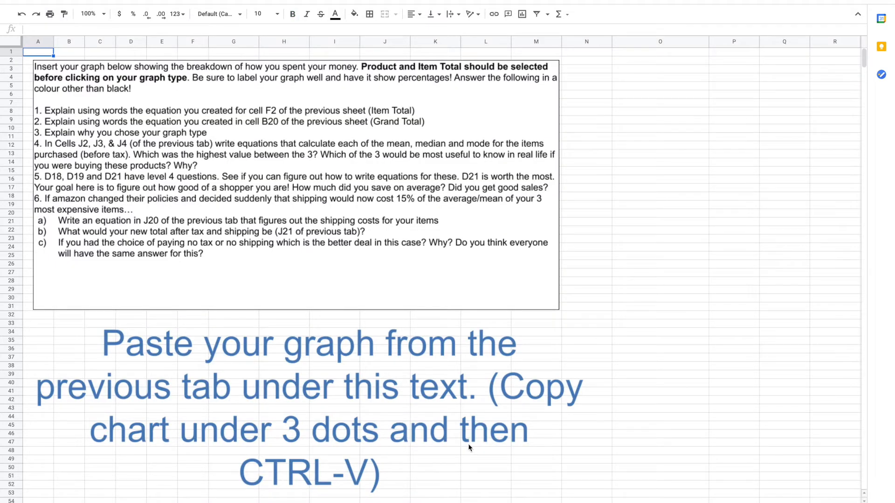
key("ctrl+v")
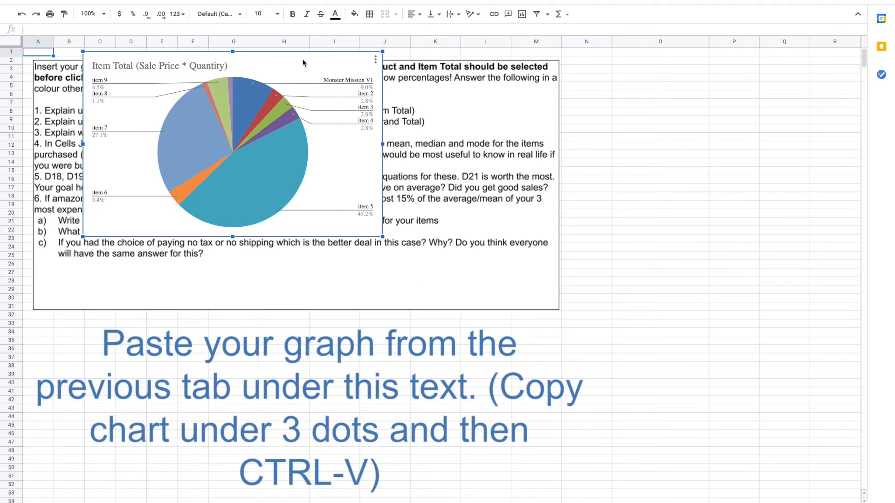
left_click_drag(302, 63, 236, 326)
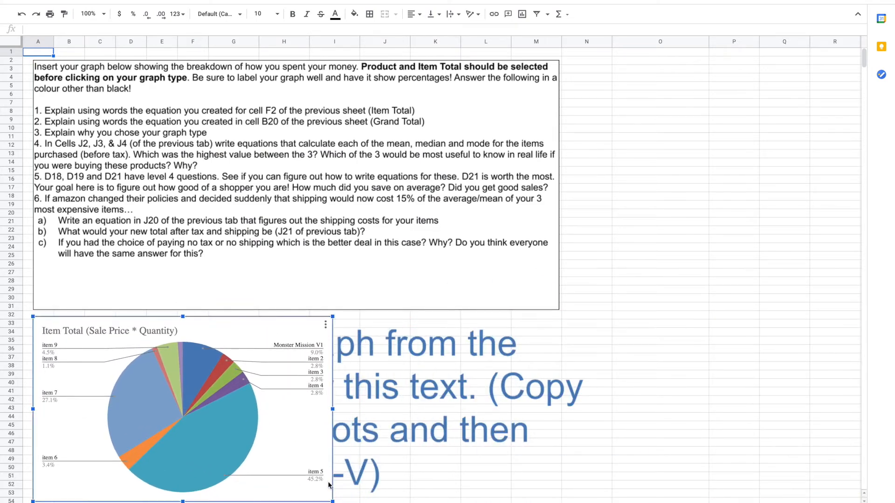
left_click_drag(333, 501, 603, 493)
Review the pasted chart and check the Item Total formula in F2 on the first sheet
scroll(658, 449, "down", 5)
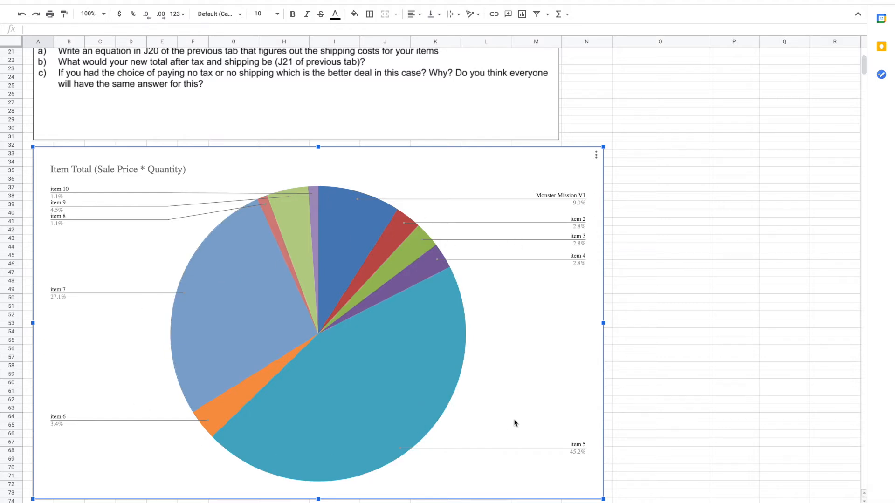
scroll(604, 228, "up", 5)
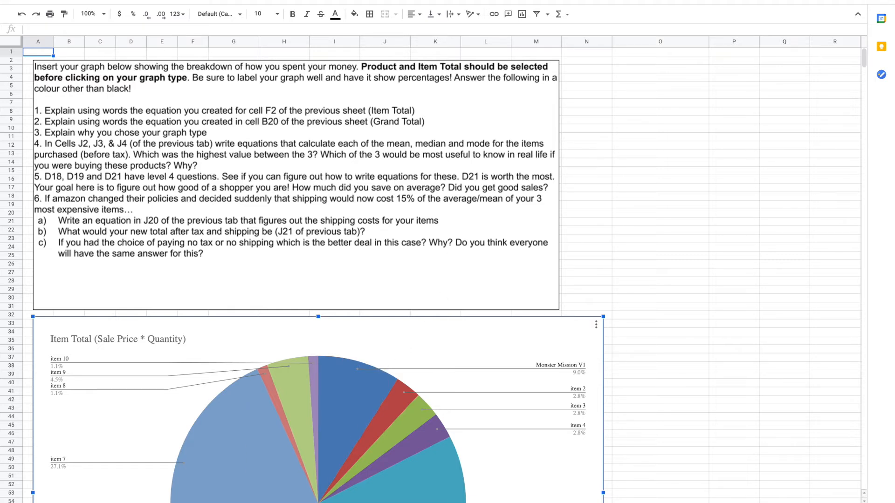
left_click(93, 502)
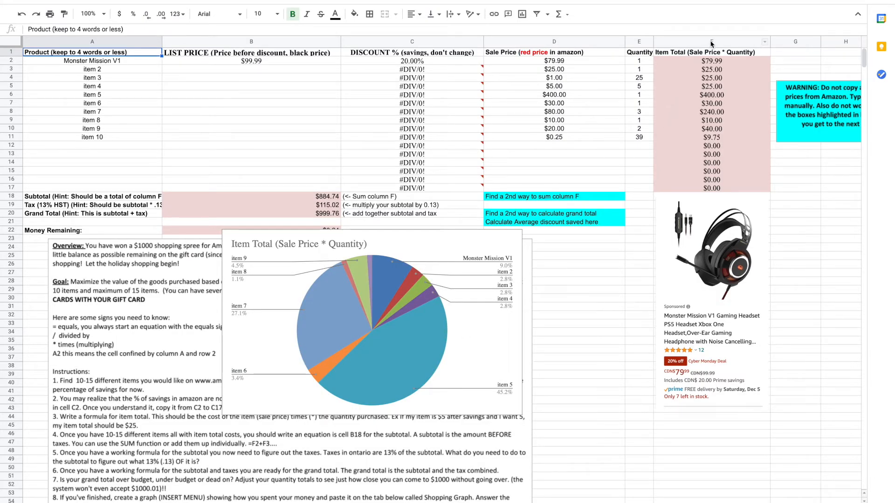
left_click(694, 61)
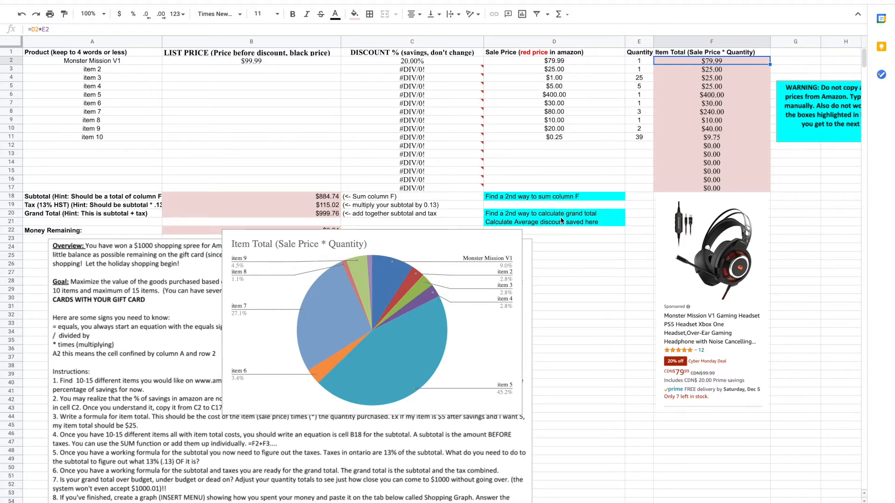
left_click(345, 502)
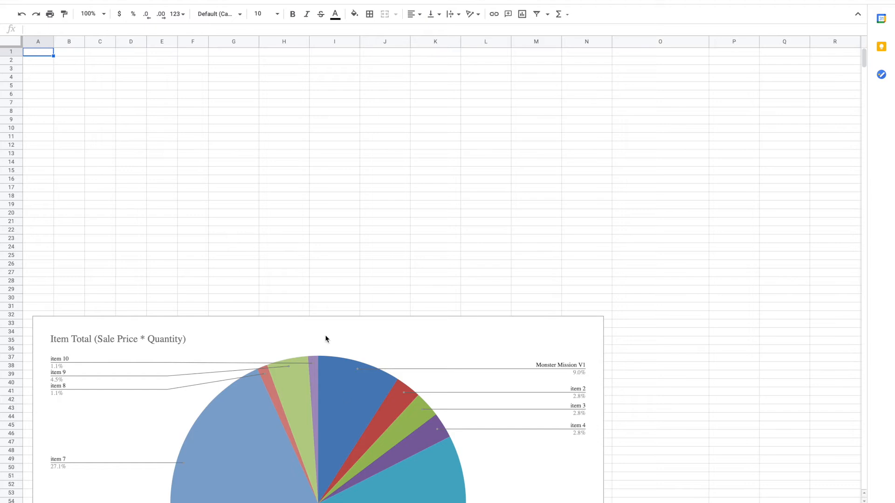
Open the instructions drawing, browse the text colour options, and save and close the drawing
double_click(408, 116)
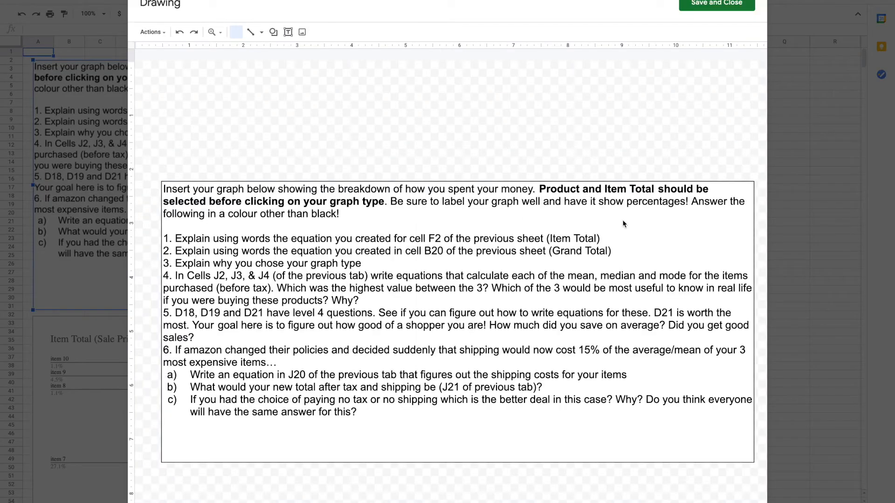
left_click(613, 238)
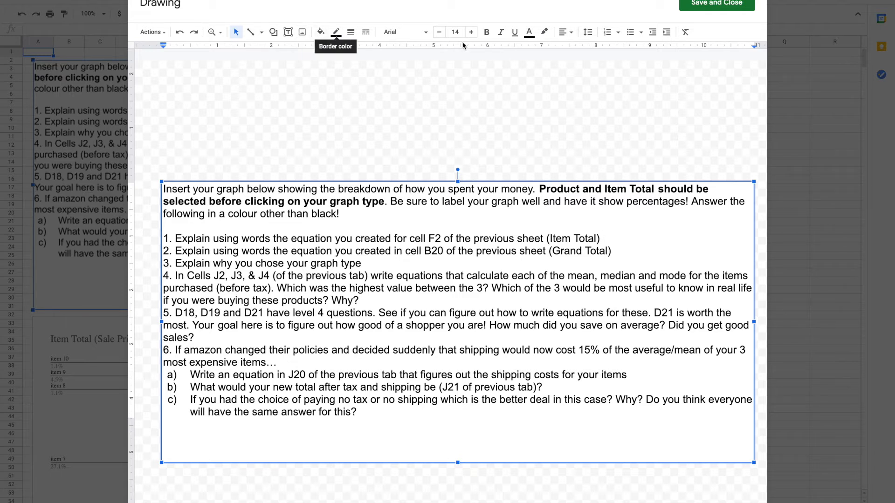
left_click(529, 40)
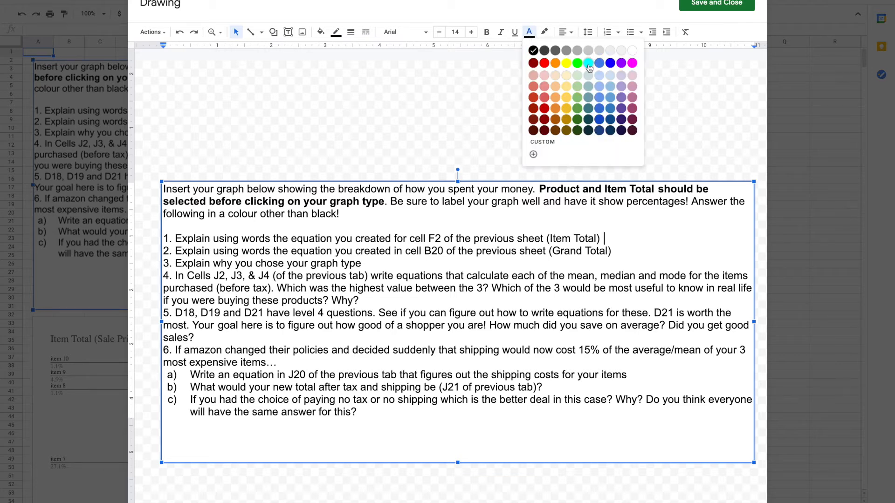
left_click(583, 17)
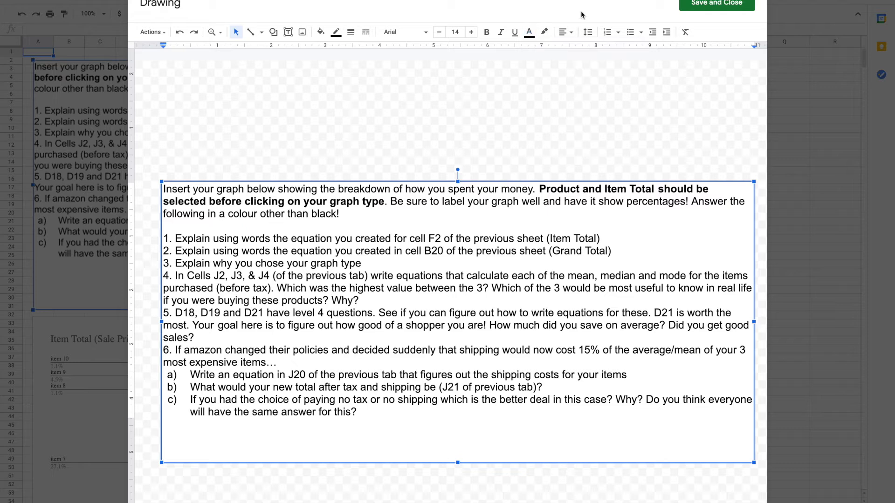
left_click(610, 239)
left_click(712, 7)
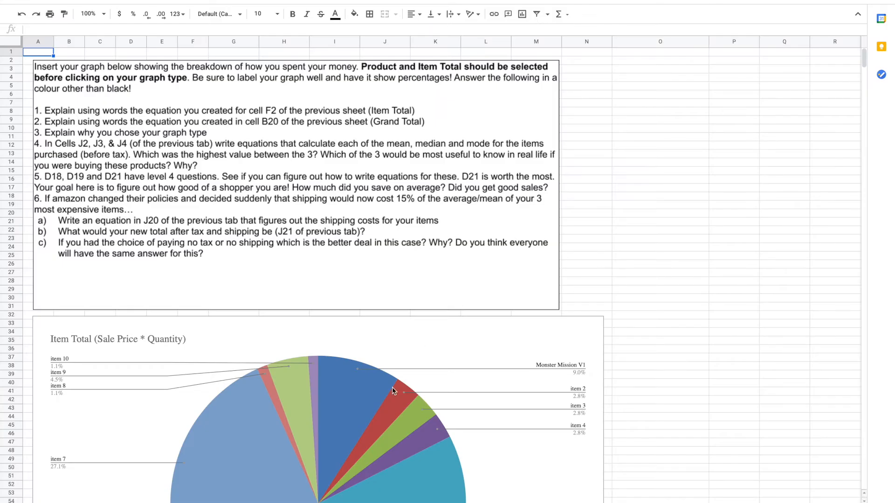
Check the Grand Total formula in B20 and review the chart on the Shopping Graph sheet
left_click(154, 502)
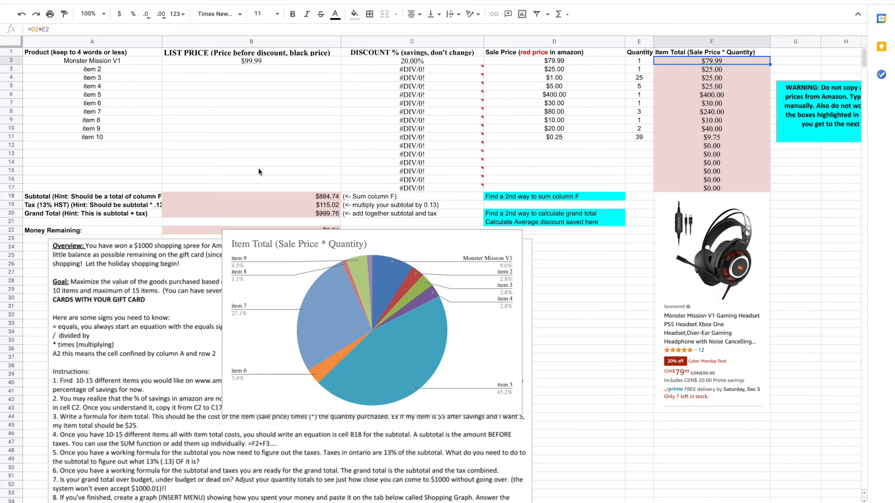
left_click(218, 215)
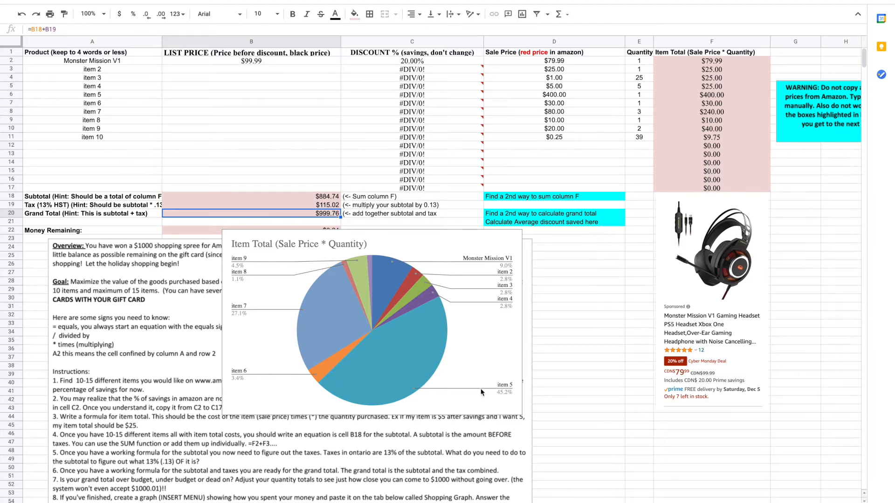
left_click(196, 502)
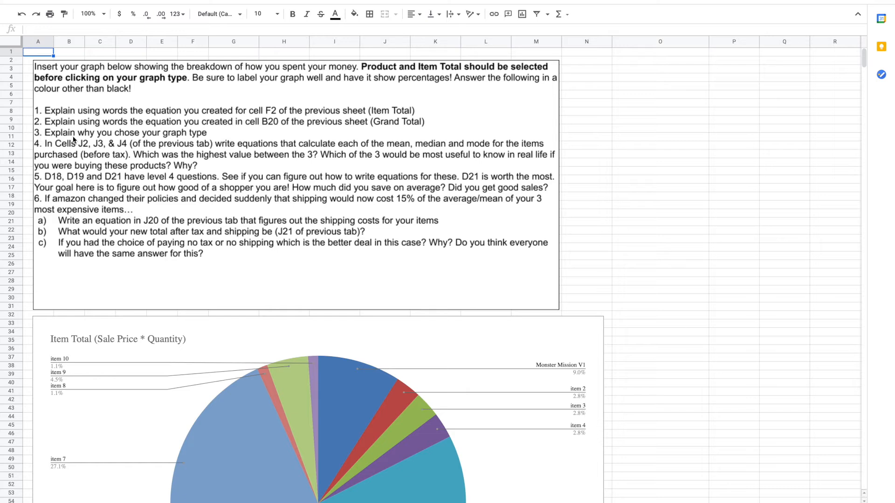
scroll(473, 301, "down", 3)
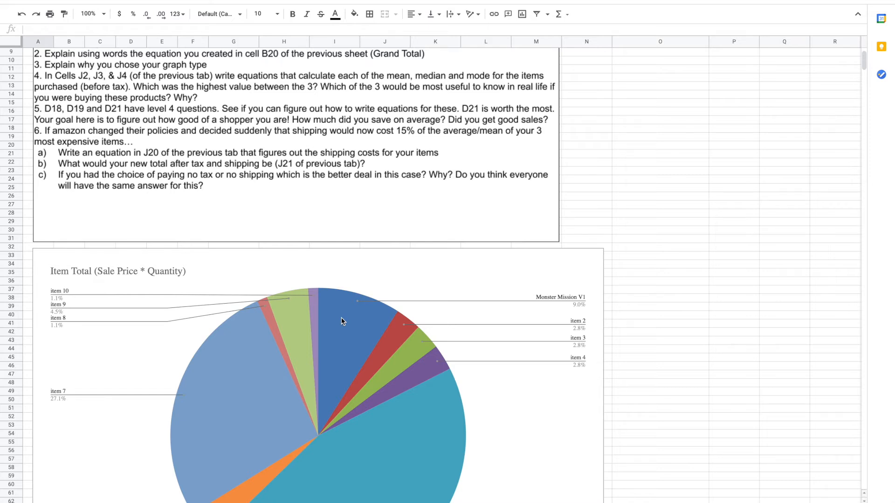
scroll(496, 387, "down", 3)
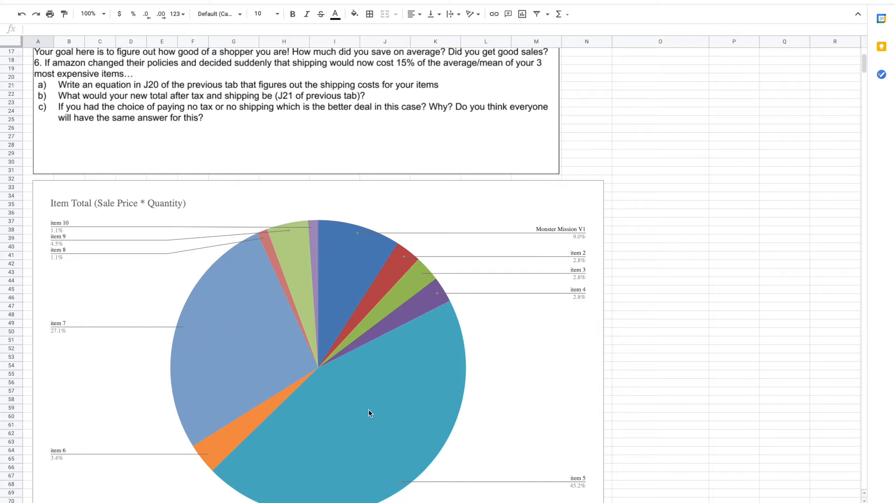
scroll(369, 409, "up", 4)
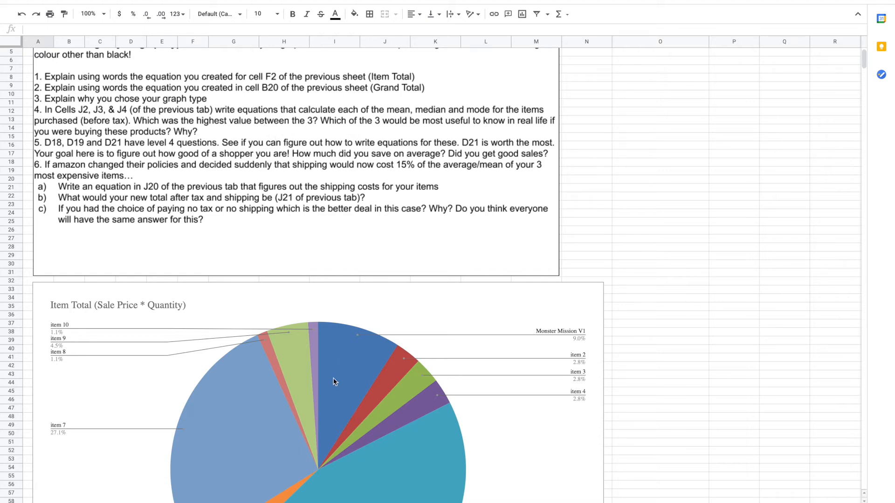
Return to the first sheet and review the mean, median and mode cells J2 to J4
left_click(301, 502)
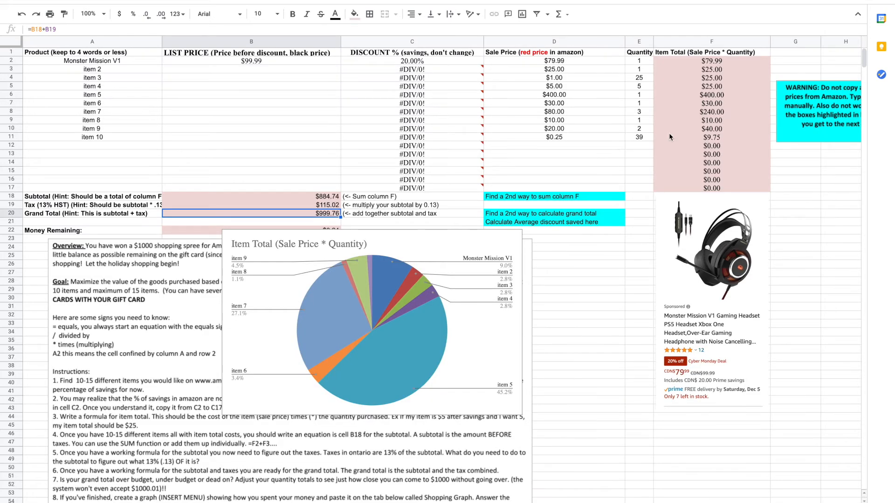
scroll(687, 135, "right", 5)
scroll(687, 135, "left", 2)
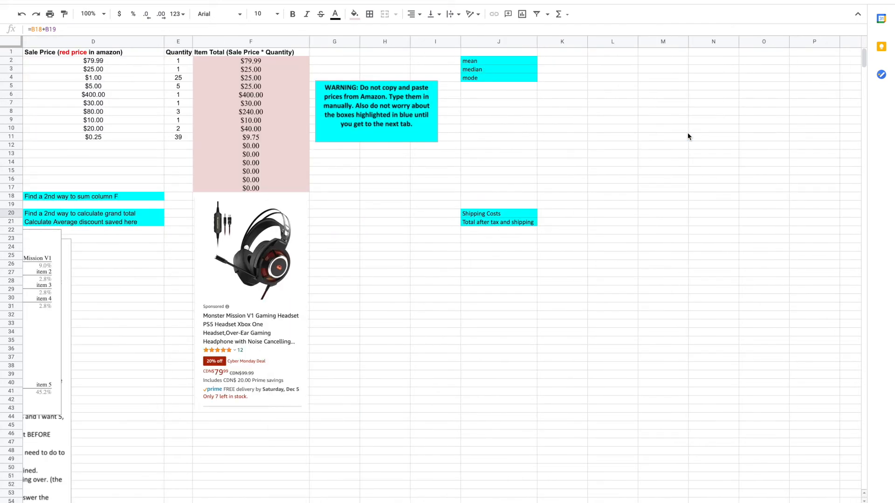
scroll(687, 135, "left", 3)
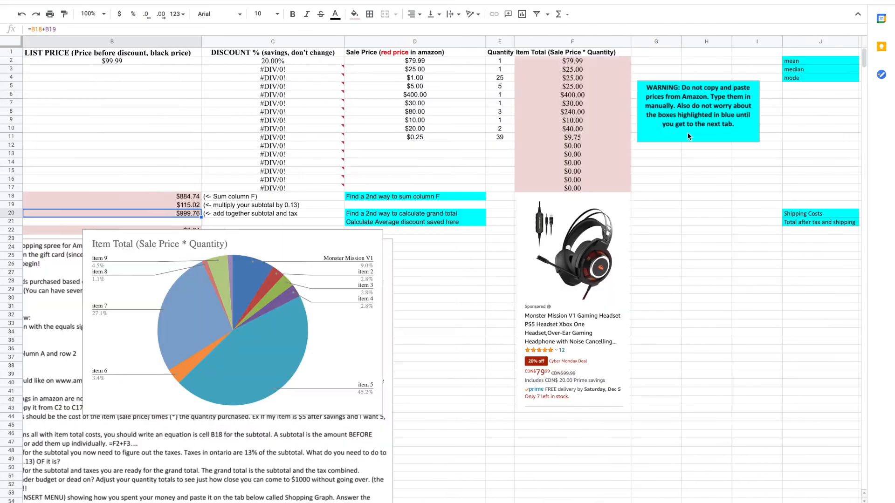
left_click(807, 61)
left_click(803, 71)
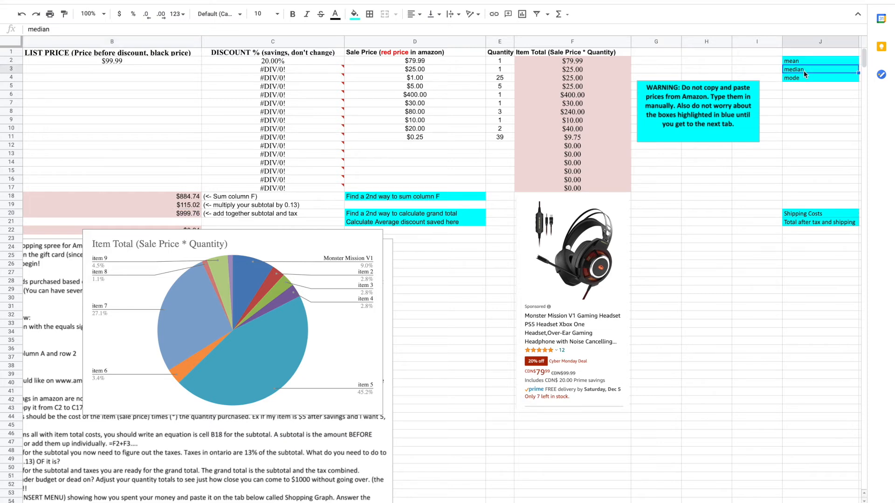
left_click(804, 80)
left_click(804, 63)
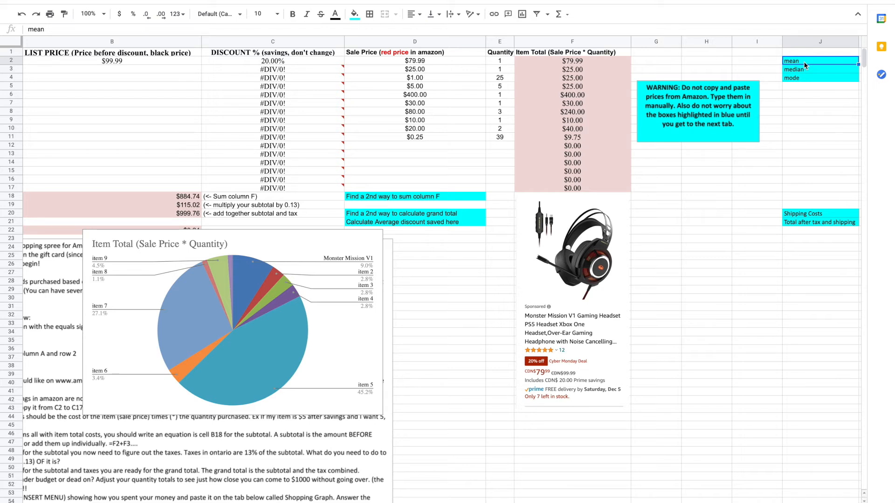
left_click(807, 68)
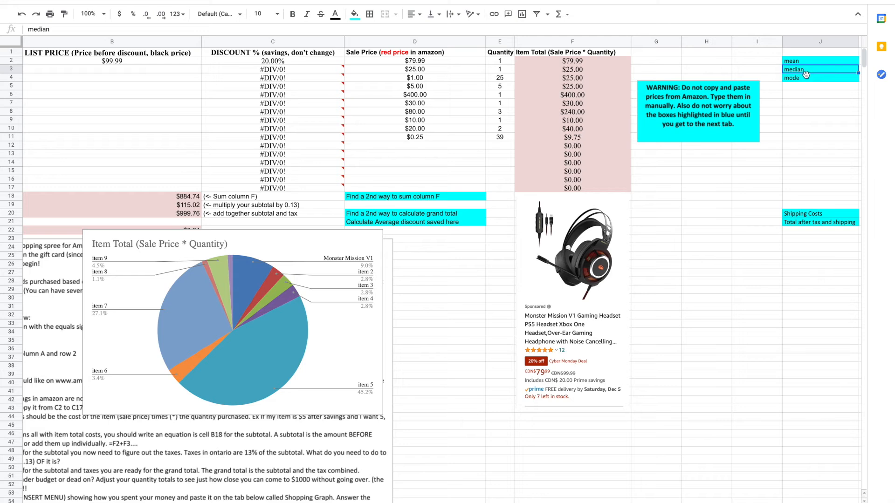
left_click(804, 78)
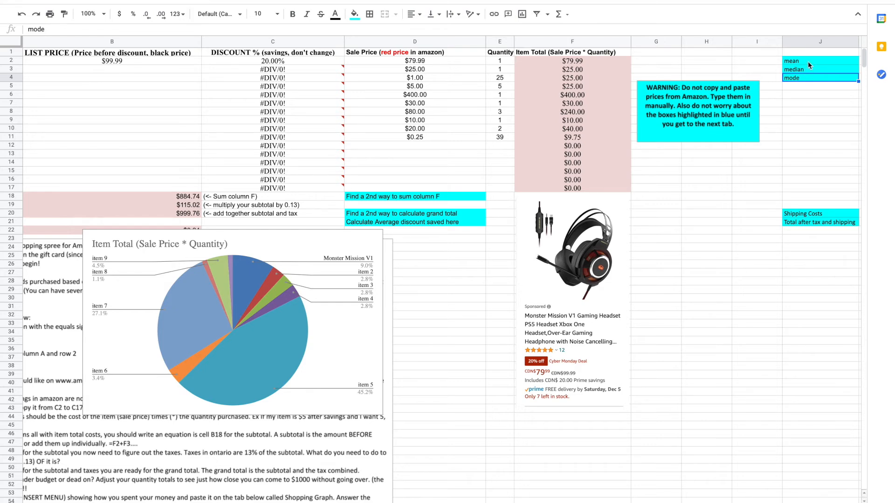
Review the Subtotal formula in B18 and the mean cell J2 on the first sheet
scroll(287, 177, "left", 3)
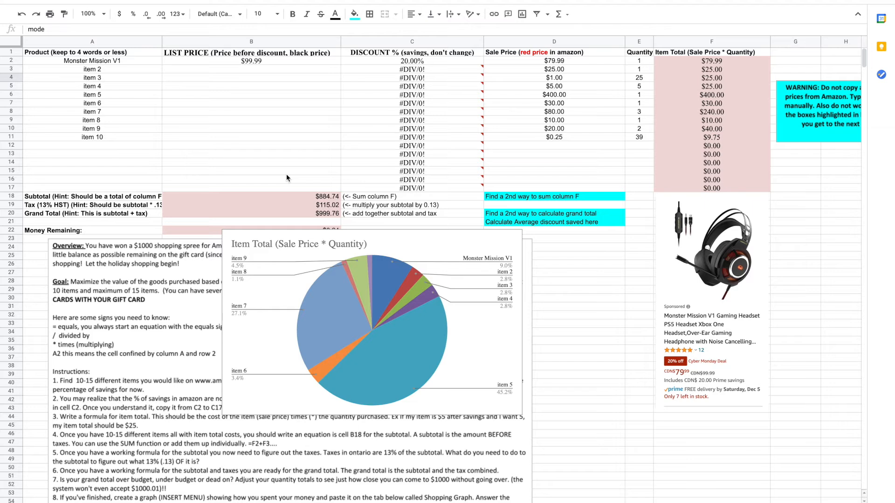
left_click(262, 197)
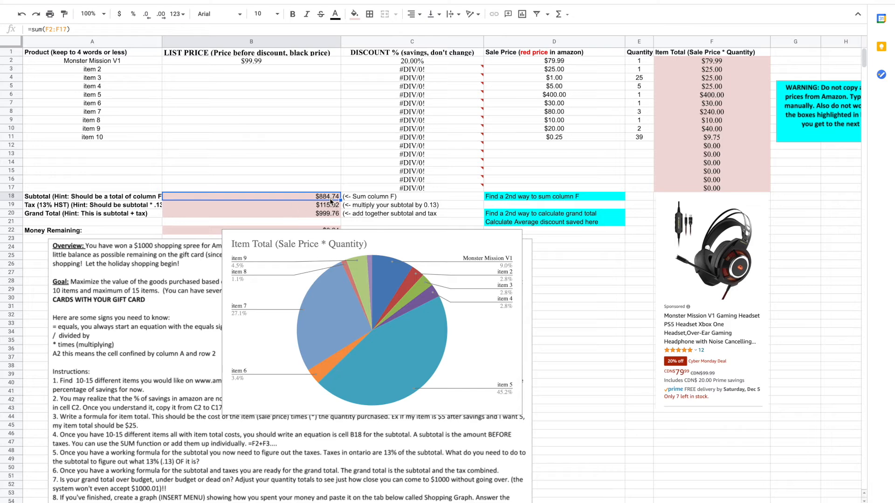
scroll(552, 198, "right", 5)
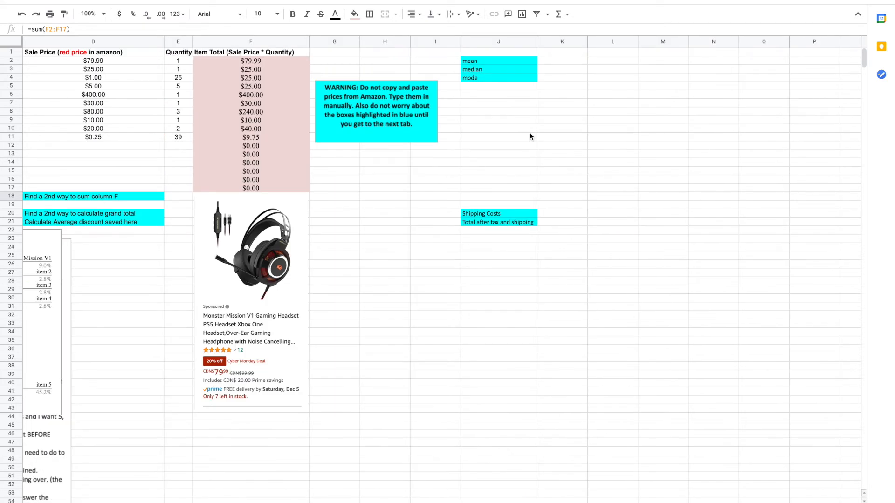
left_click(499, 63)
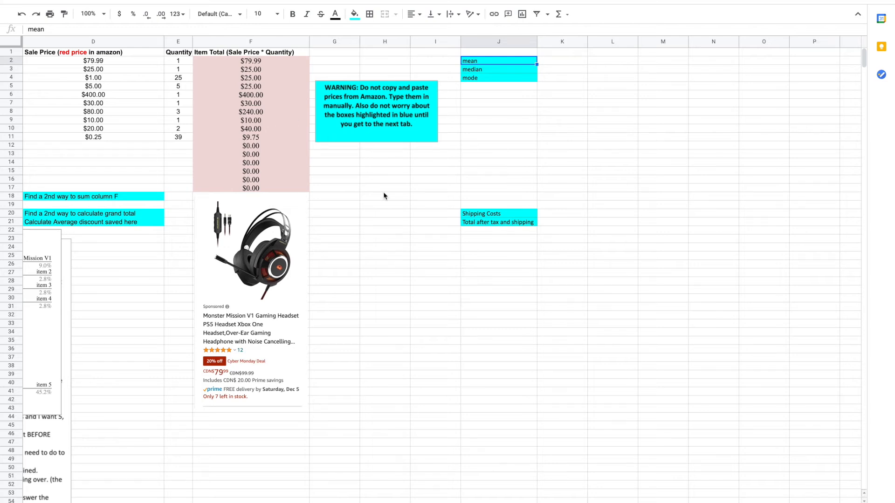
scroll(463, 195, "left", 3)
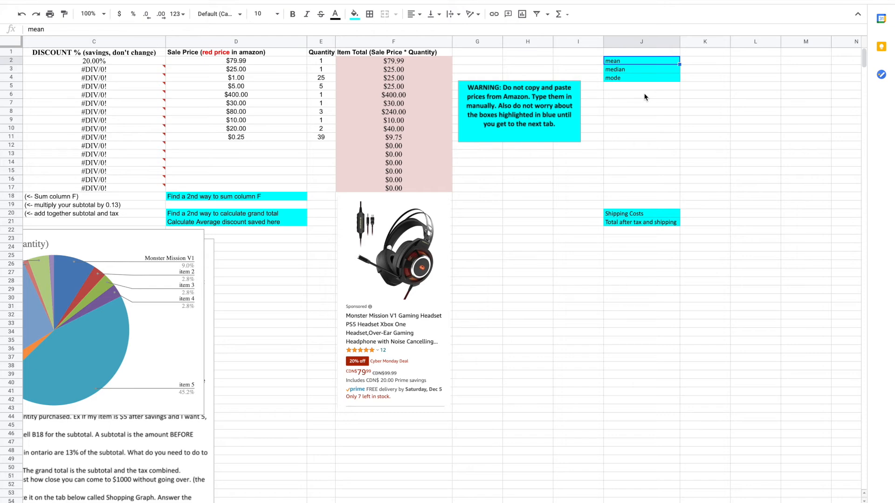
scroll(645, 97, "left", 3)
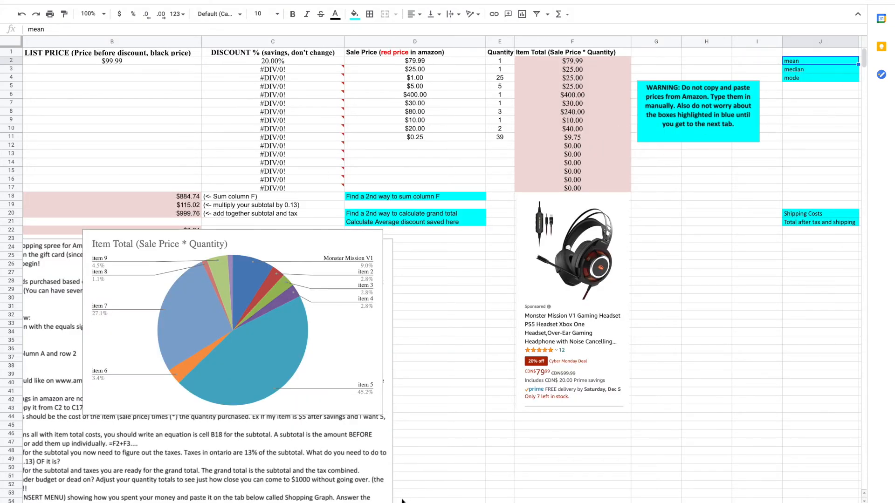
Compare the level-4 question cells D18, D20 and D21 with the Subtotal, Grand Total and discount formulas
left_click(345, 502)
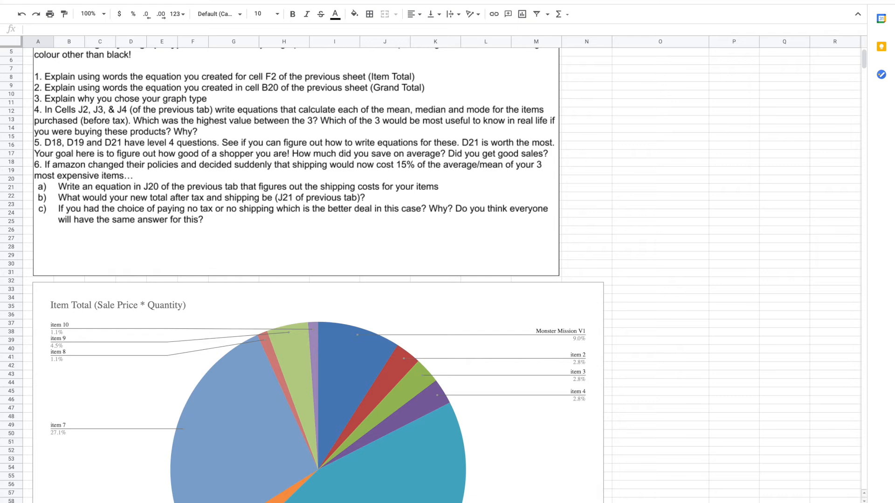
left_click(328, 502)
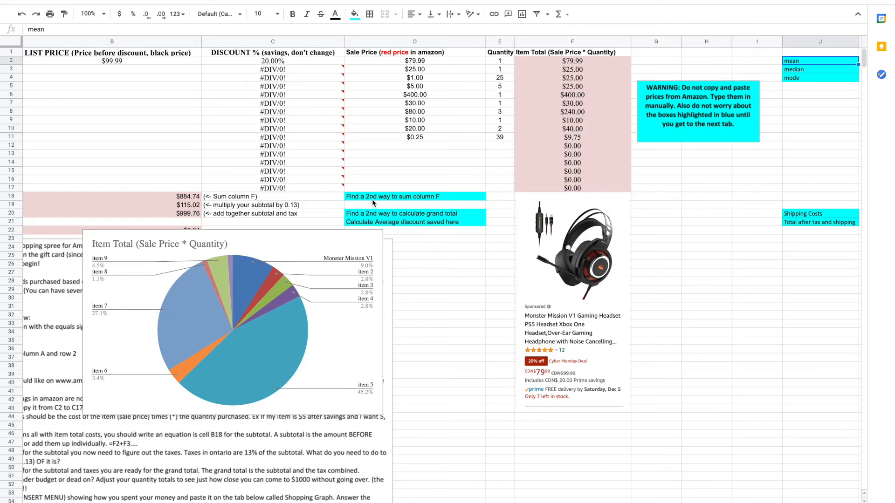
left_click(409, 197)
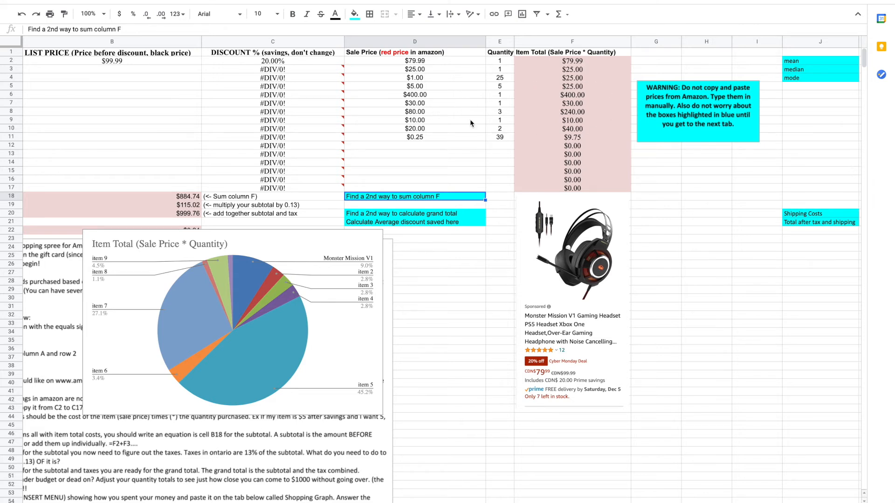
left_click(164, 200)
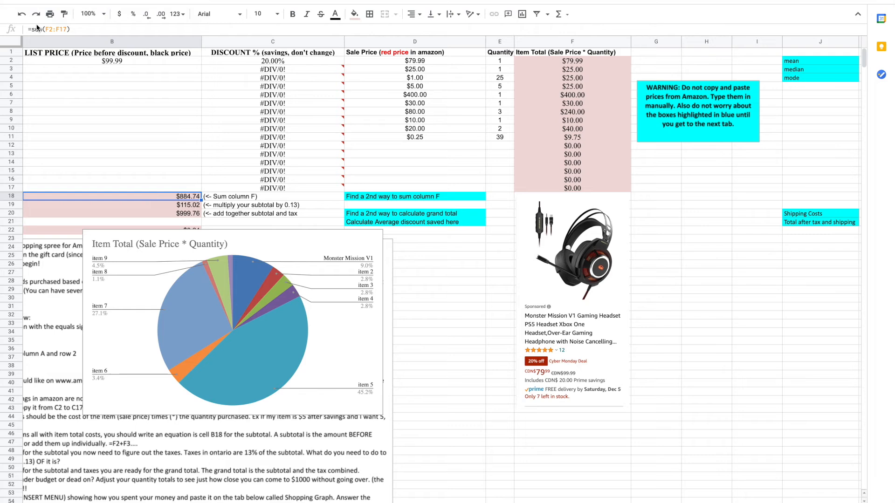
left_click(67, 34)
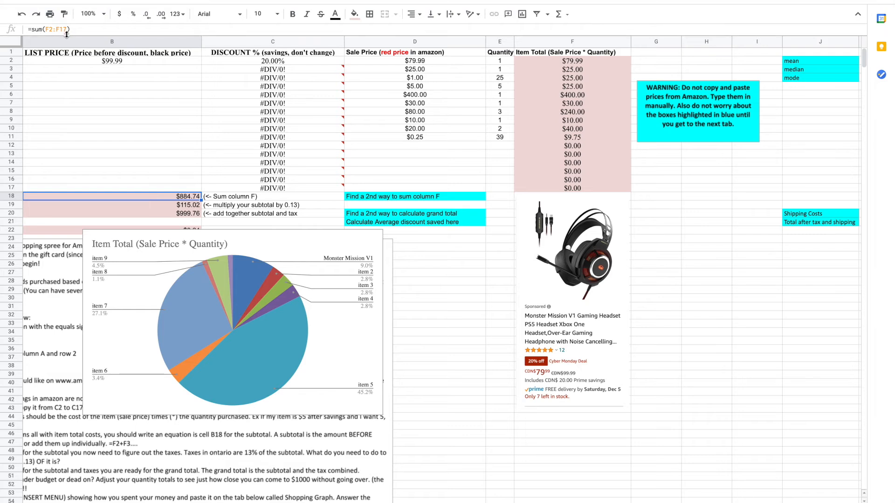
left_click(459, 201)
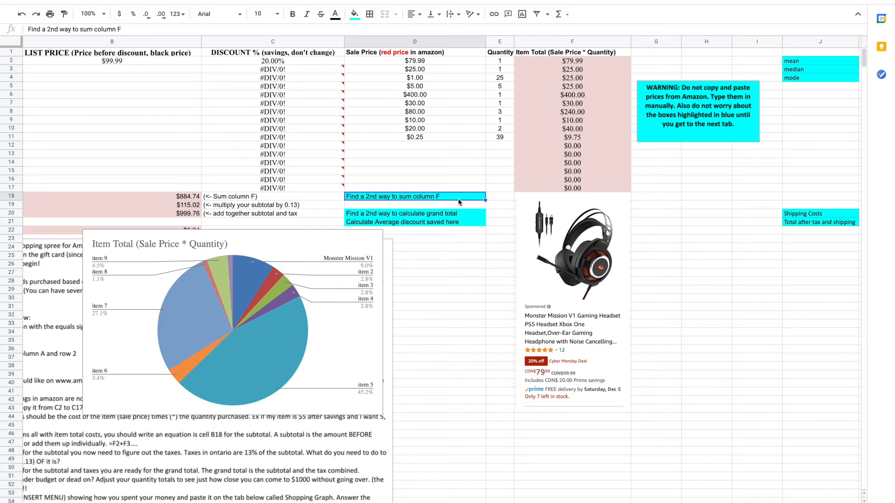
left_click(419, 215)
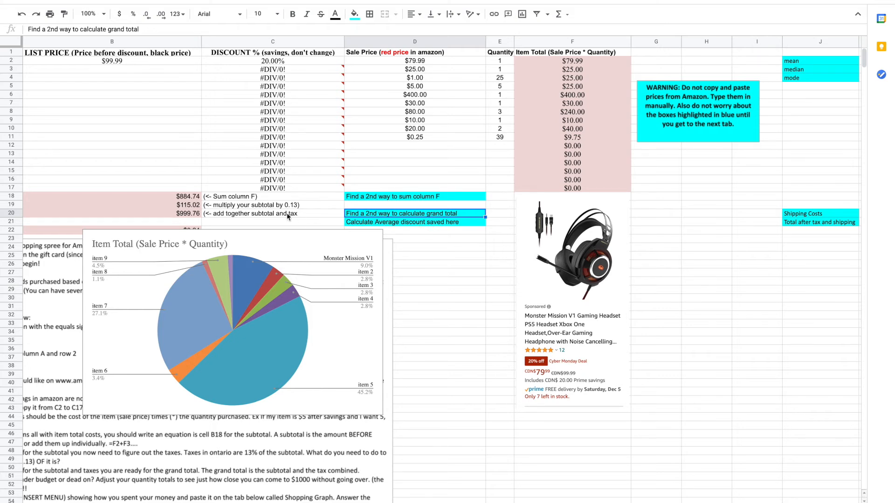
left_click(185, 216)
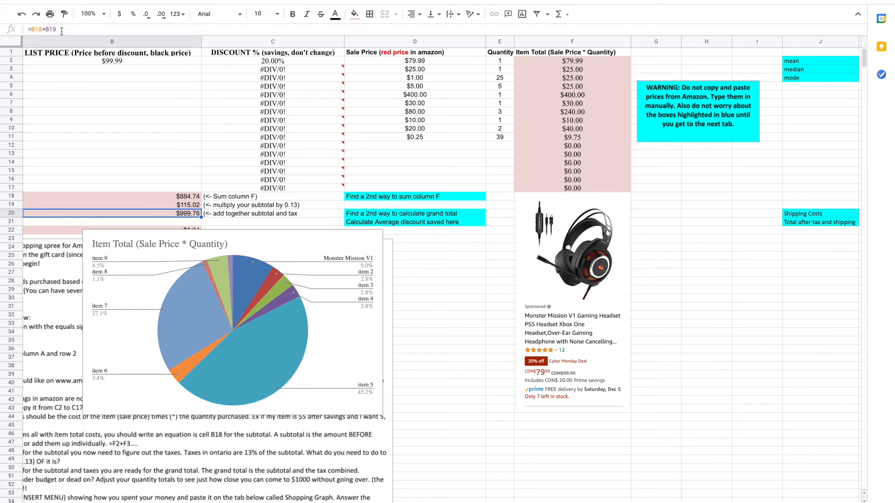
left_click(142, 198)
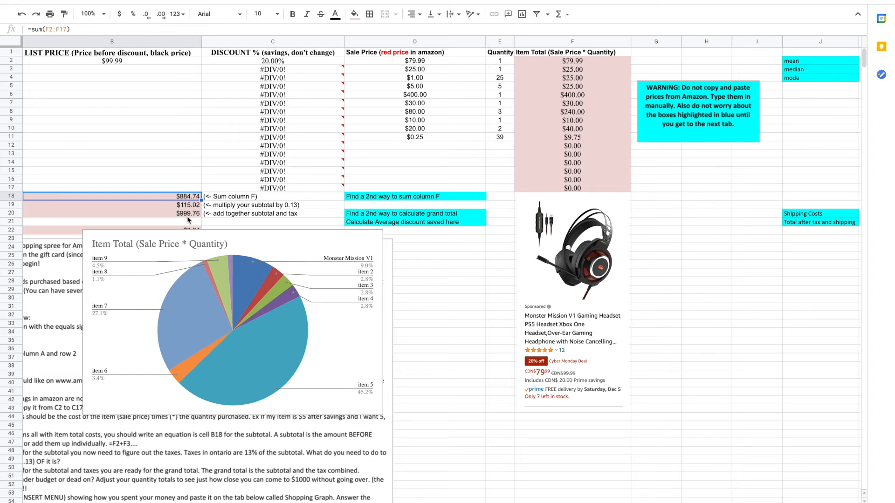
left_click(429, 223)
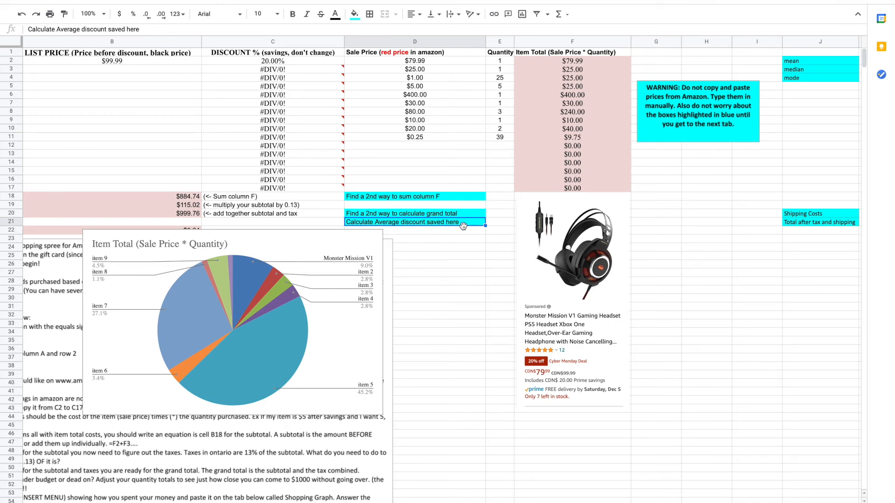
left_click(257, 61)
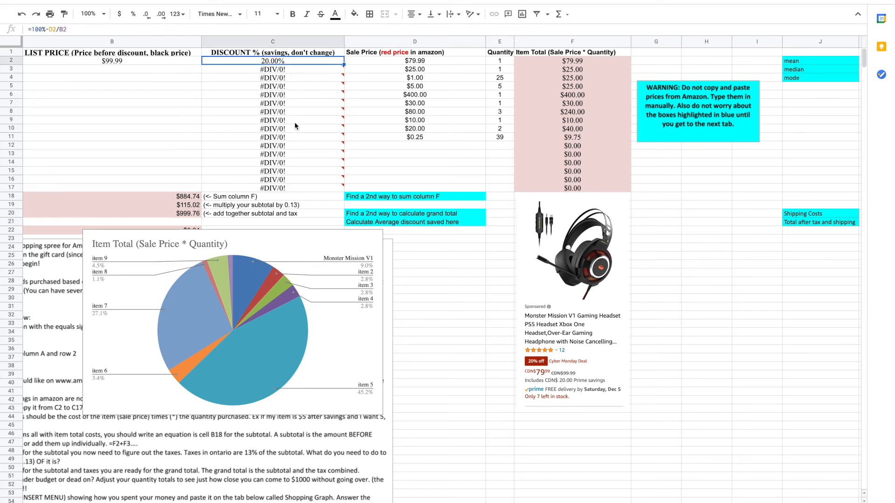
mouse_move(289, 182)
left_click(439, 224)
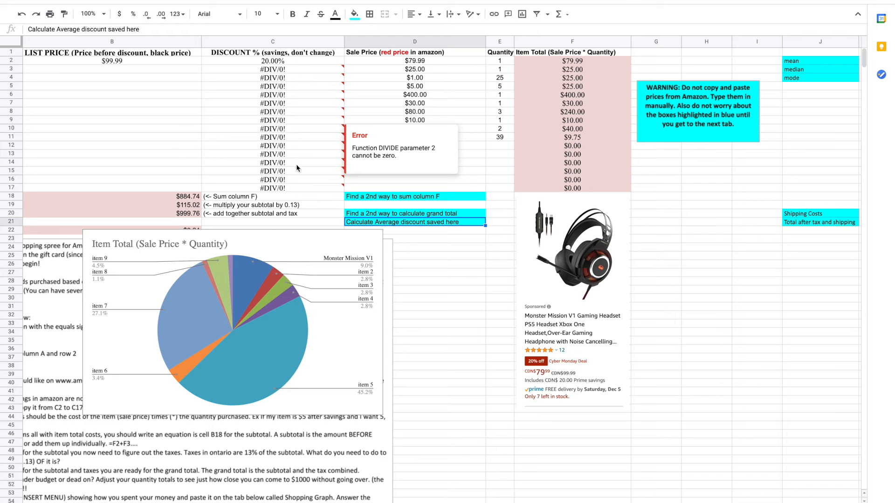
left_click(798, 63)
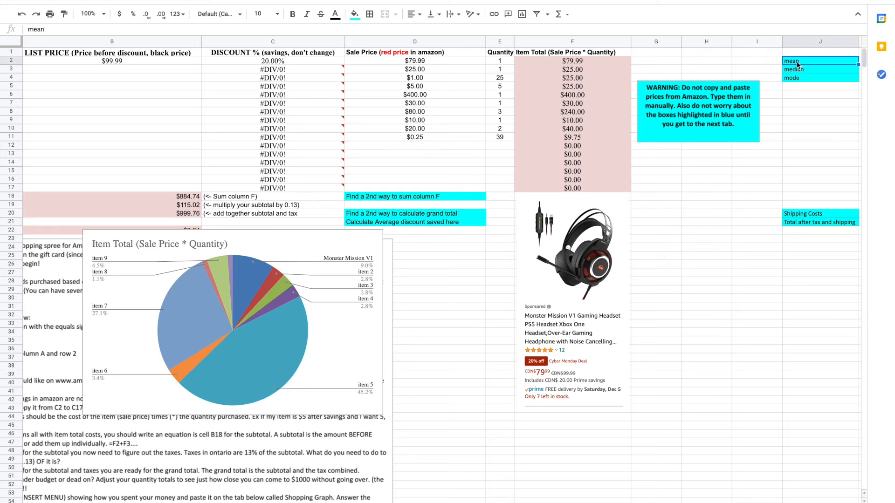
left_click(451, 223)
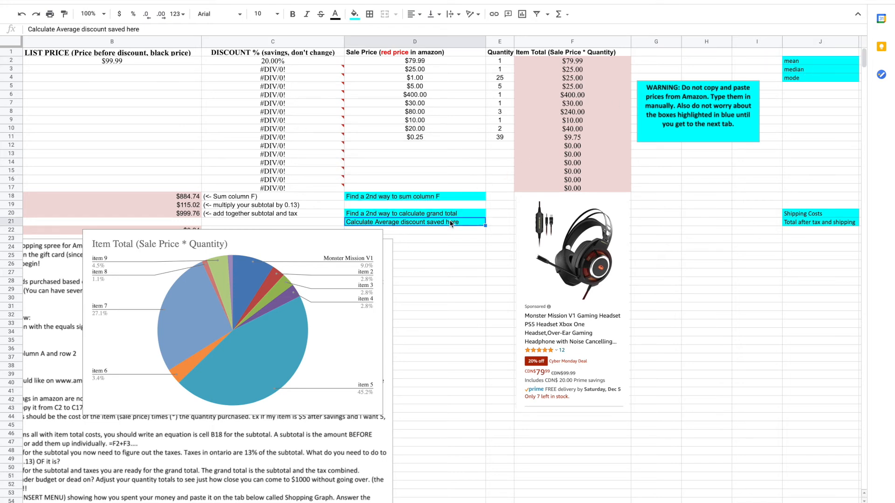
Switch between the Shopping Graph sheet and the first sheet to review the Shipping Costs cell J20 and the instructions box
mouse_move(275, 146)
left_click(341, 502)
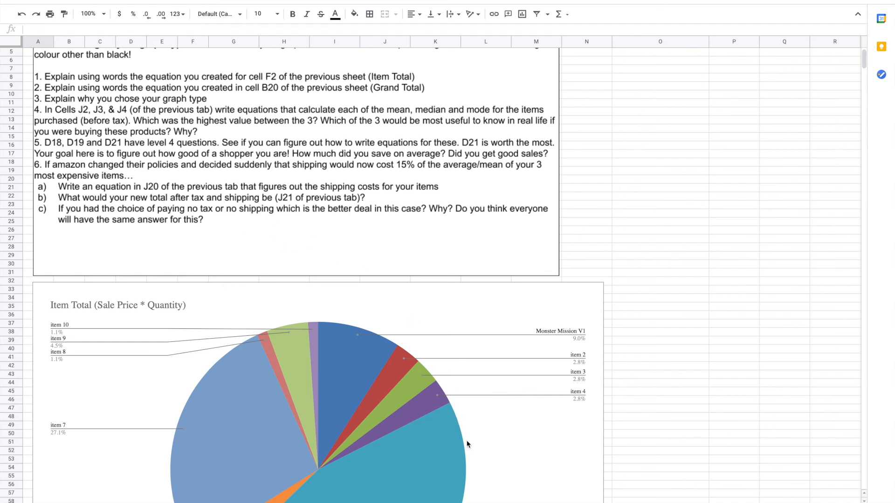
left_click(94, 502)
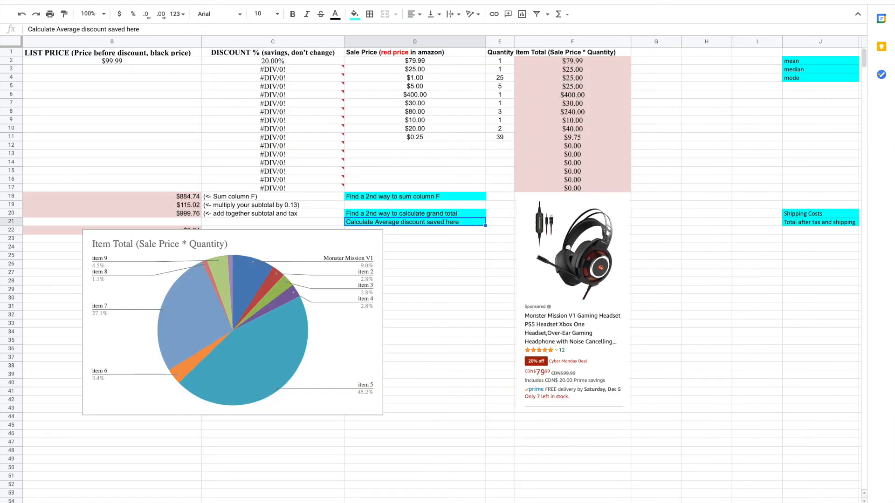
left_click(825, 215)
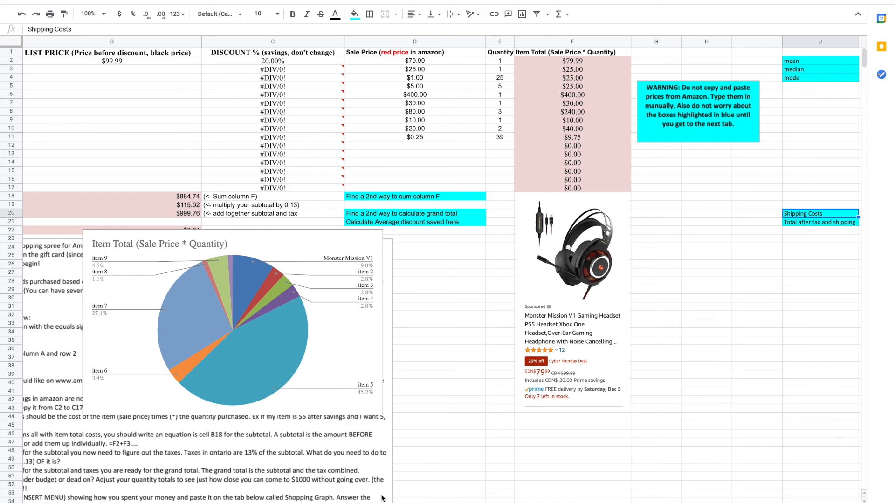
left_click(161, 502)
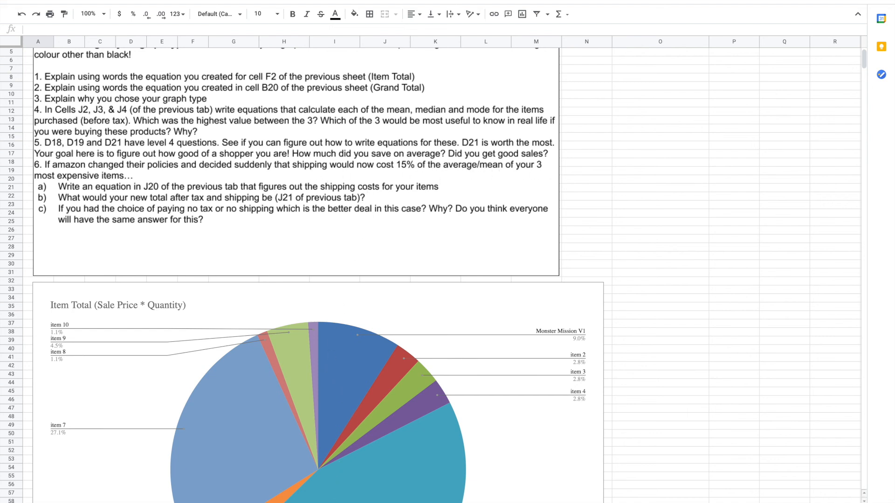
left_click(422, 204)
left_click(348, 502)
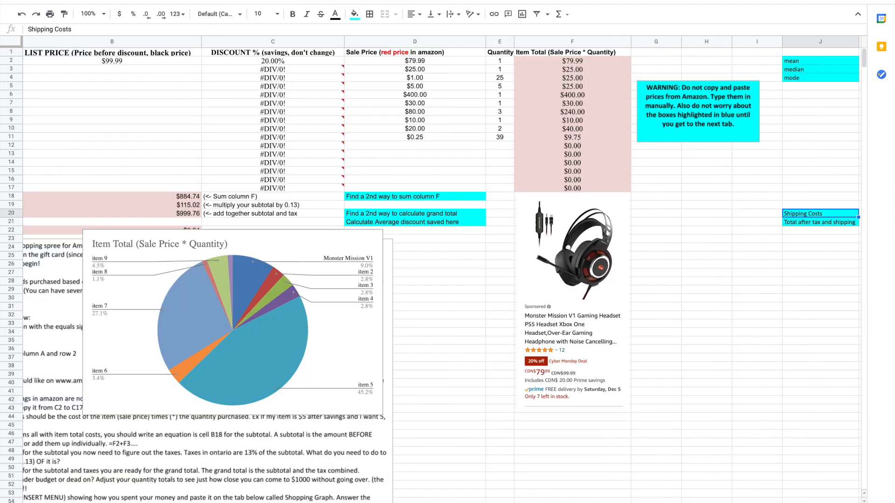
Review the Item Total formulas in column F and the empty cells in column J, then return to the Shopping Graph sheet
left_click(578, 98)
left_click(579, 115)
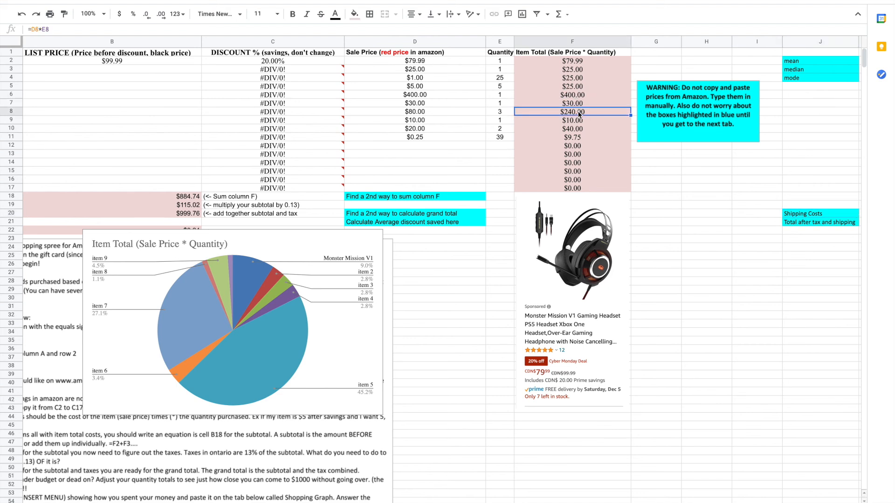
left_click(583, 62)
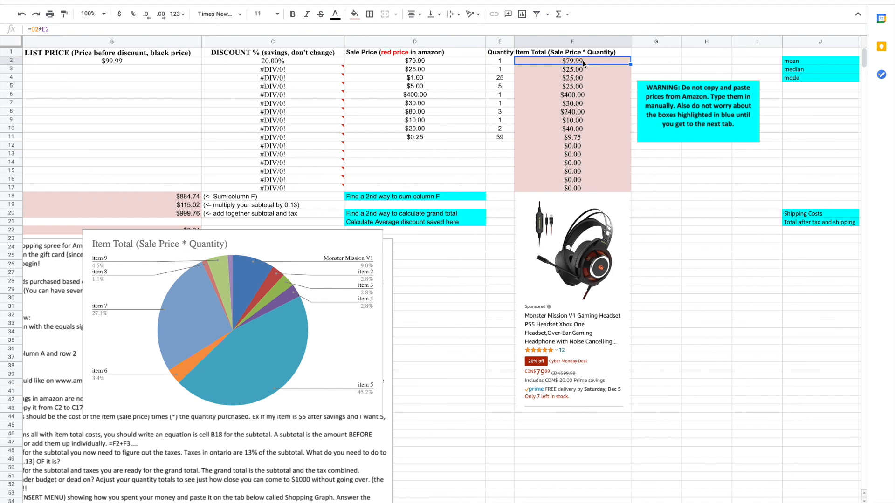
left_click(807, 189)
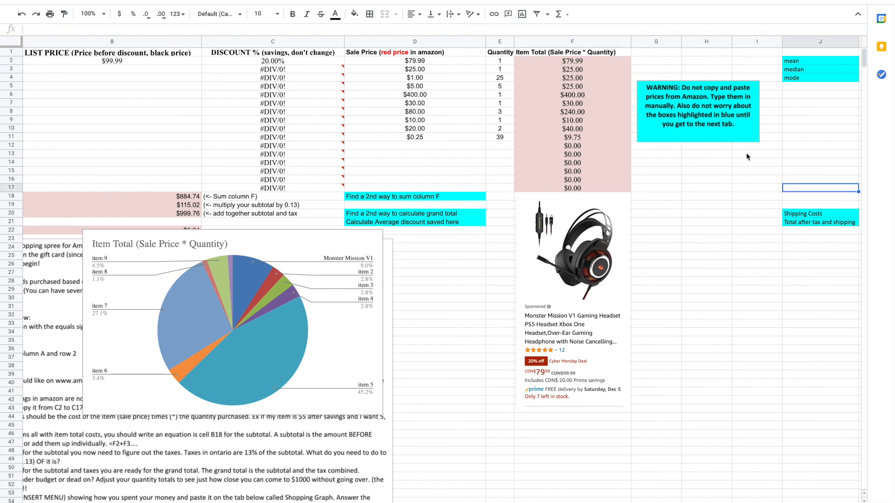
left_click(809, 158)
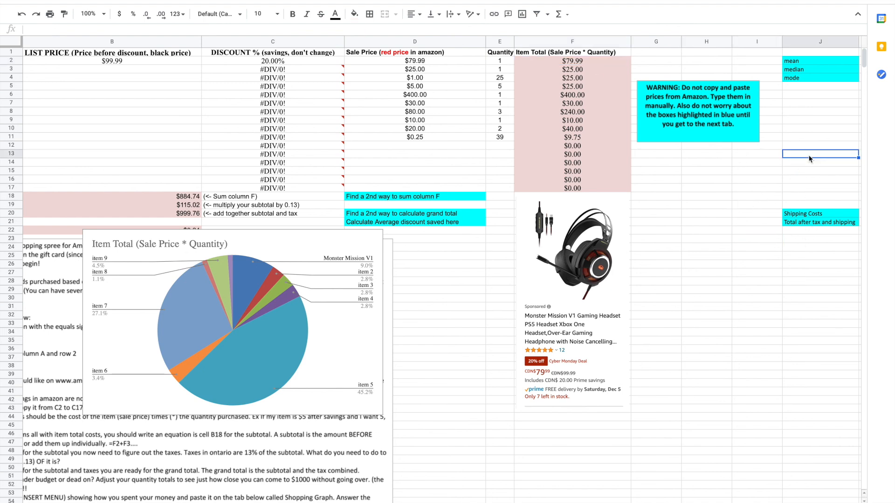
left_click(810, 174)
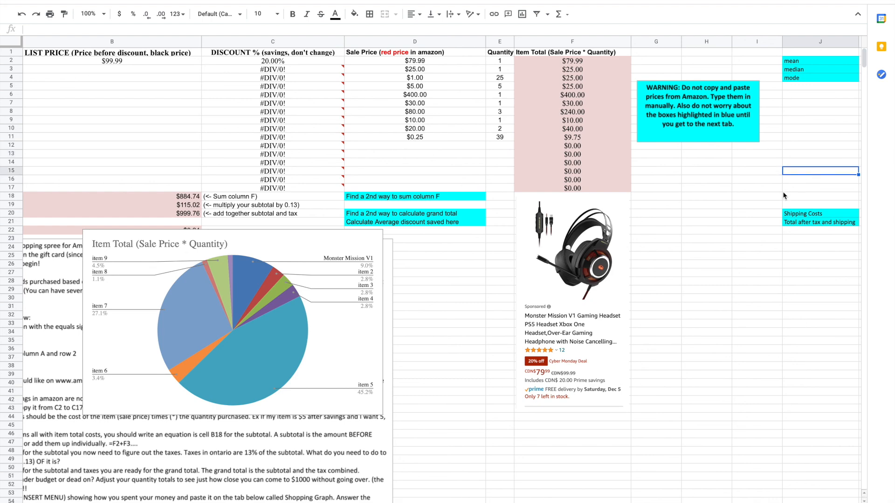
left_click(153, 502)
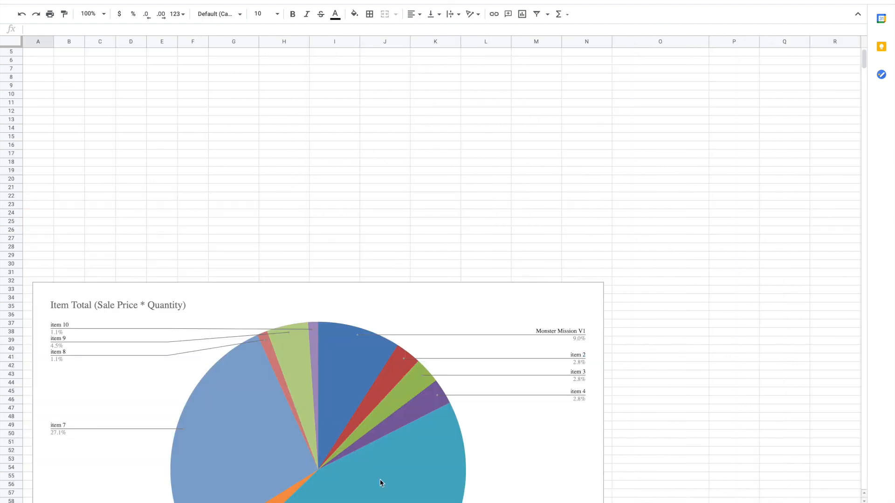